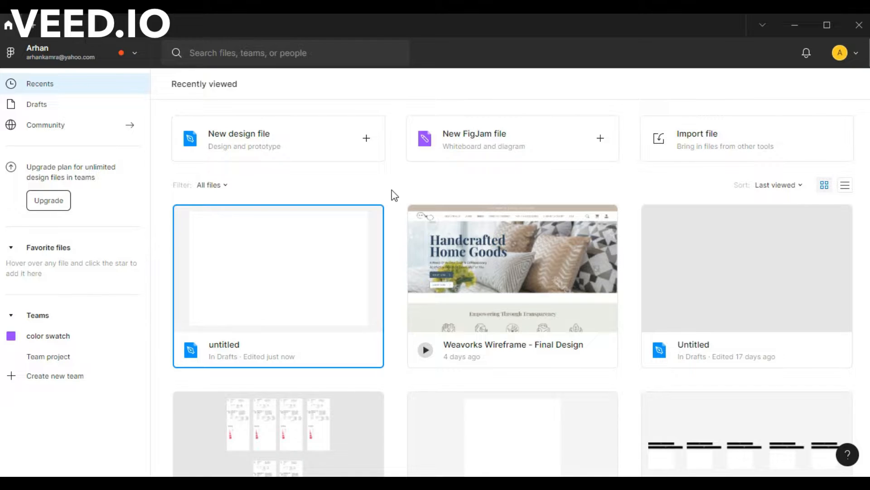
- Open the recently edited untitled design file from Drafts and rename the file "image fill"
double_click(240, 268)
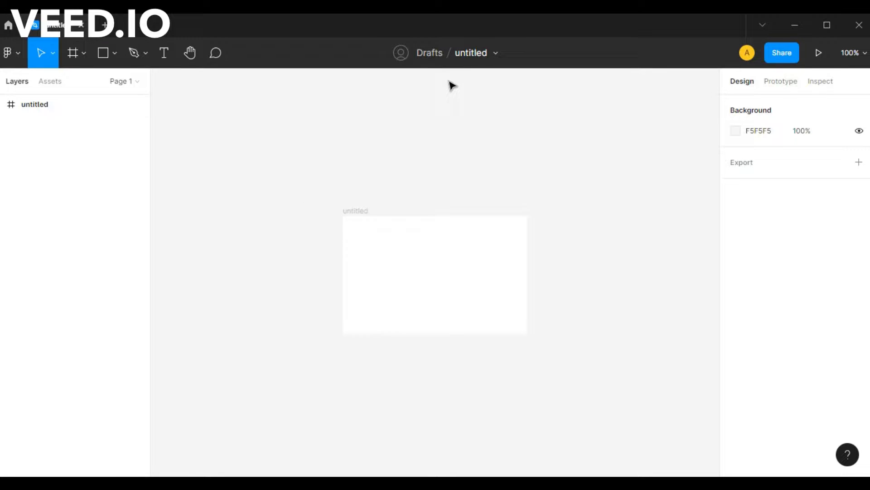
left_click(473, 51)
type("image file")
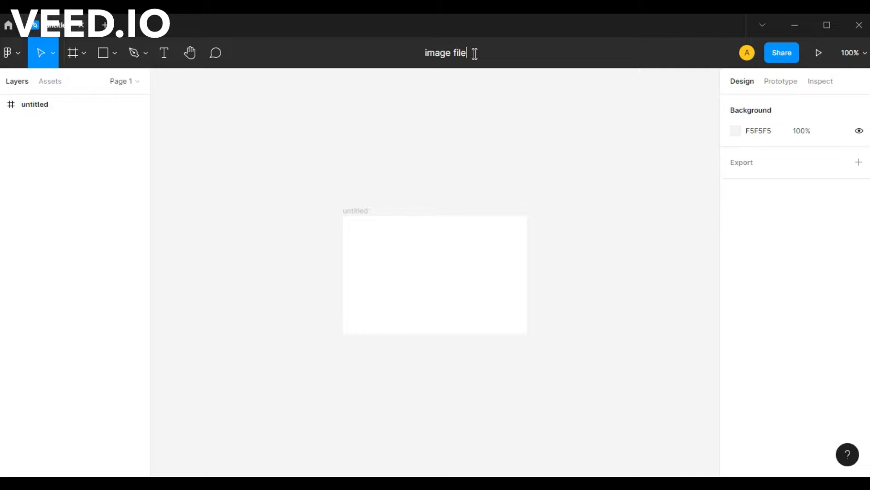
key("BackSpace")
type("ll")
key("Return")
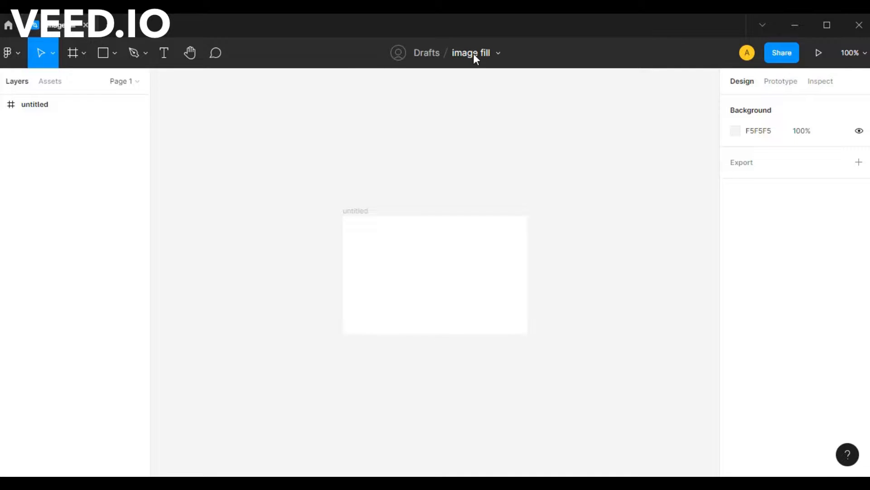
- Rename the untitled frame on the canvas "image fill"
double_click(360, 209)
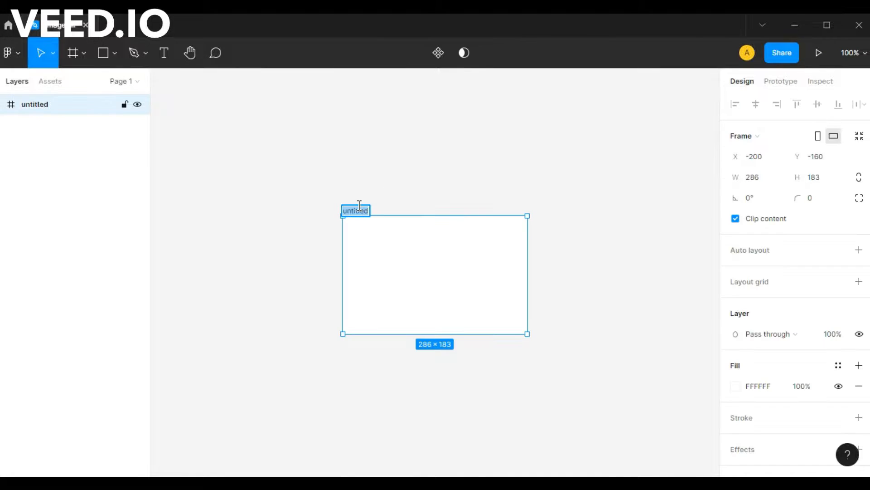
type("image fill")
key("Return")
- Draw a rectangle about 98 × 83 inside the image fill frame, slightly left of its centre, and deselect it
scroll(465, 272, "up", 5)
scroll(465, 272, "up", 2)
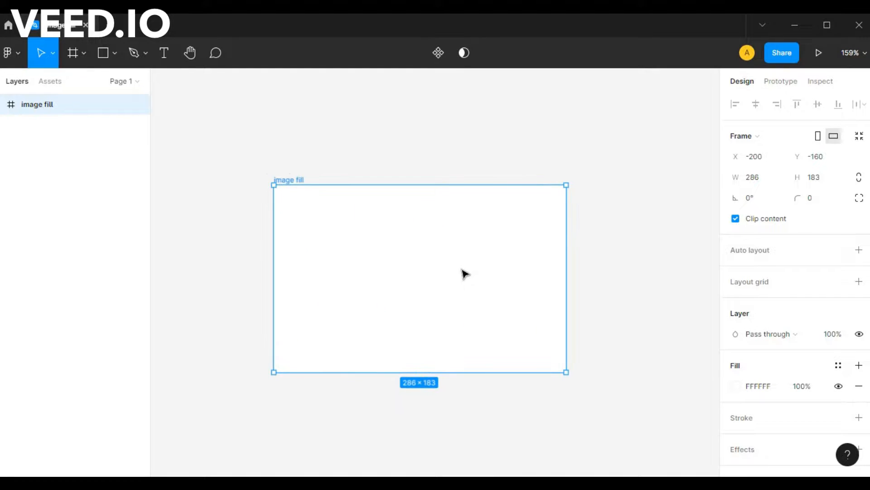
left_click_drag(596, 262, 559, 264)
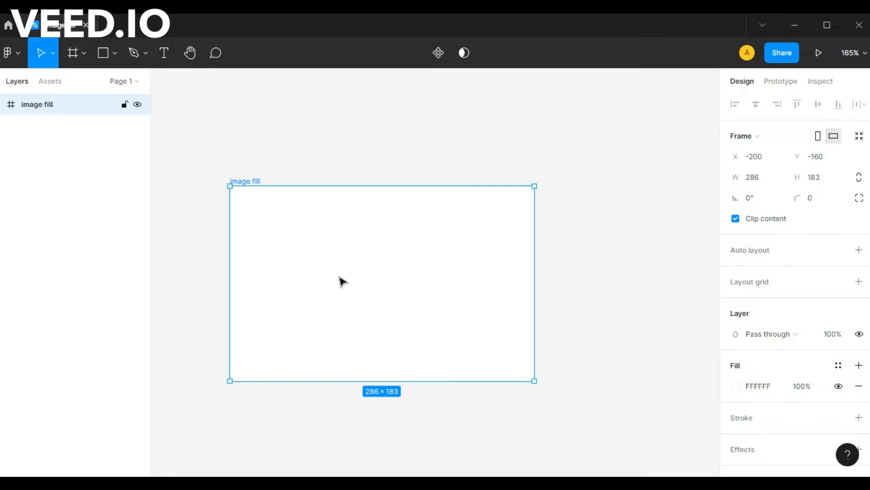
scroll(344, 279, "up", 3)
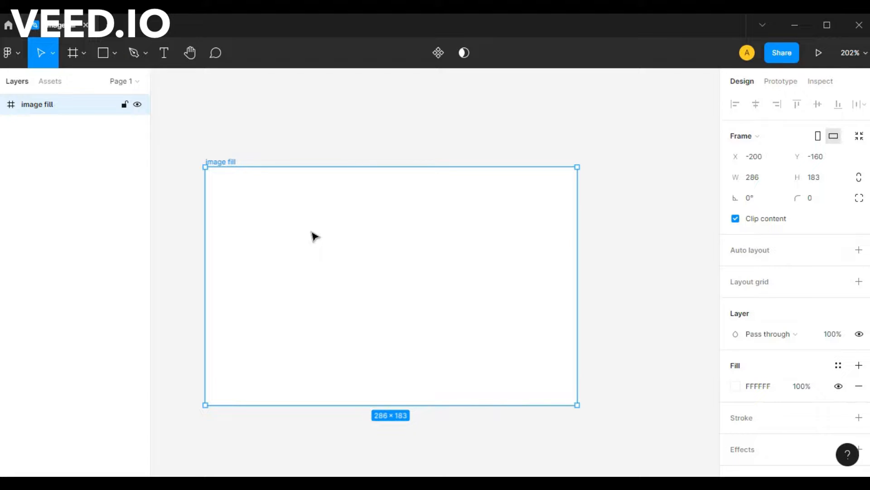
key("r")
mouse_move(309, 218)
left_mouse_down()
mouse_move(346, 297)
mouse_move(437, 325)
left_mouse_up()
left_click(479, 256)
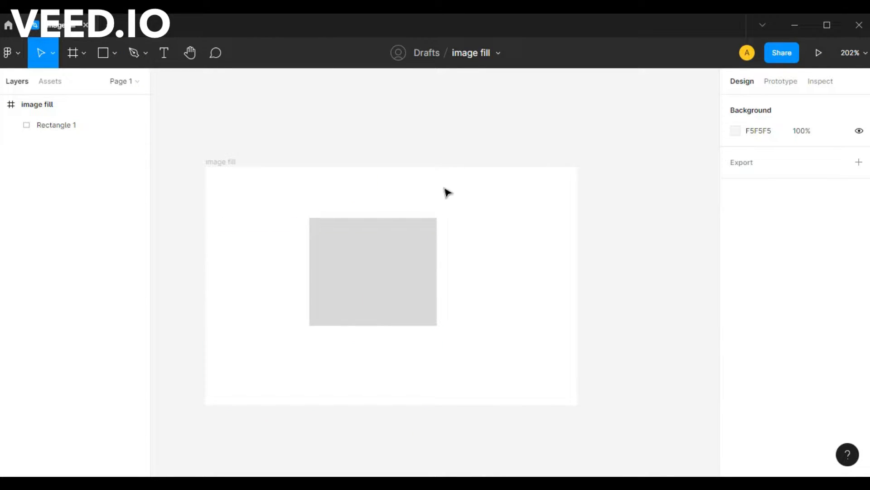
- Select the image fill frame and look through its Prototype and Inspect properties before returning to the Design properties
left_click(220, 163)
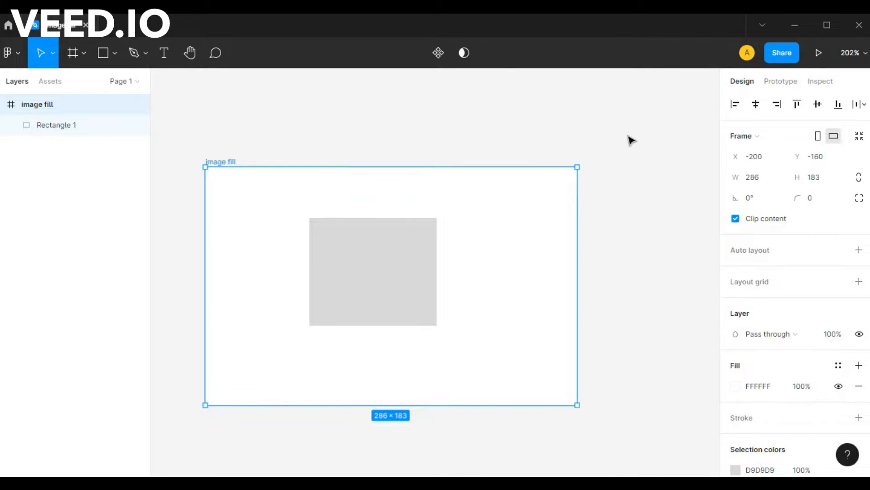
left_click(780, 83)
left_click(737, 83)
left_click(782, 83)
left_click(817, 82)
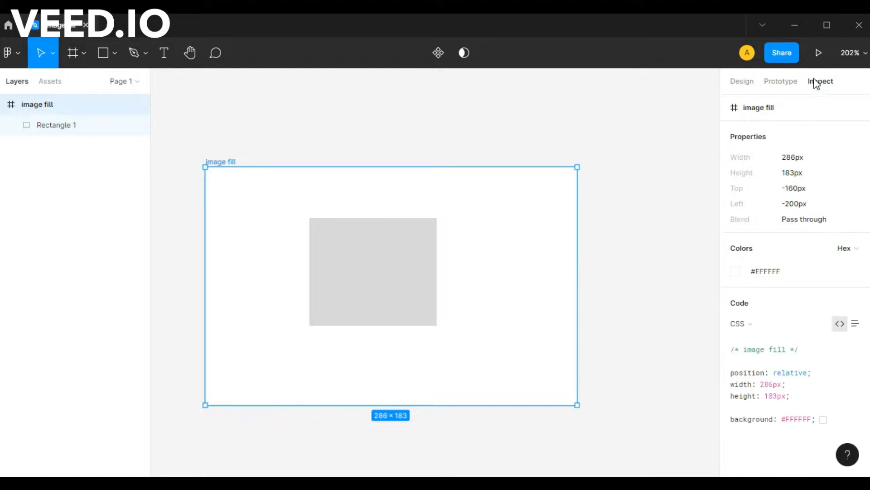
left_click(787, 85)
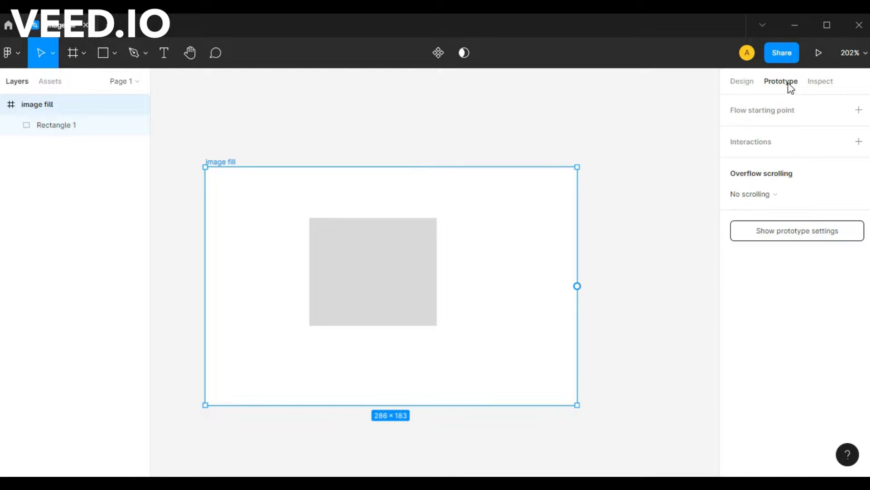
left_click(748, 84)
- Change the image fill frame's fill type from Solid to Image
scroll(770, 254, "down", 3)
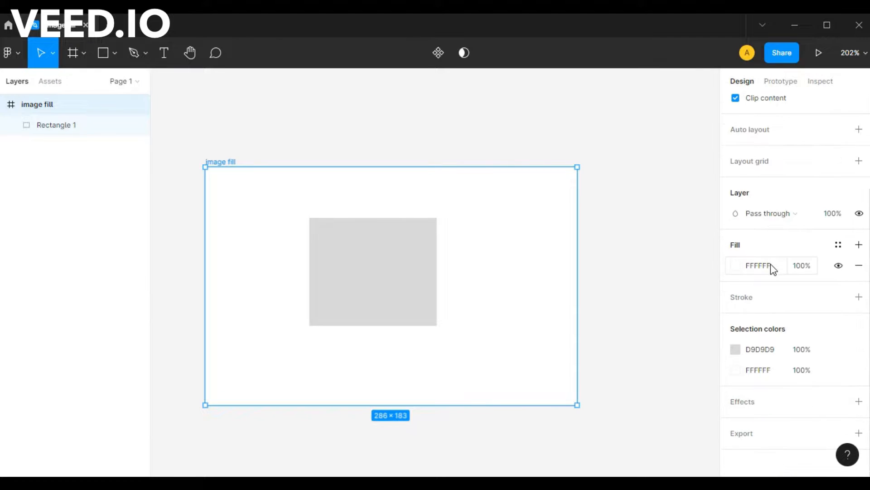
left_click(737, 266)
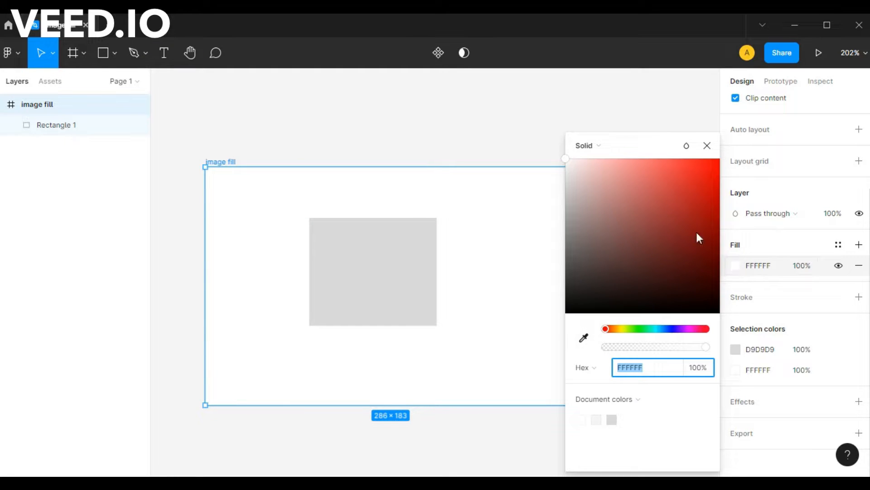
left_click(592, 149)
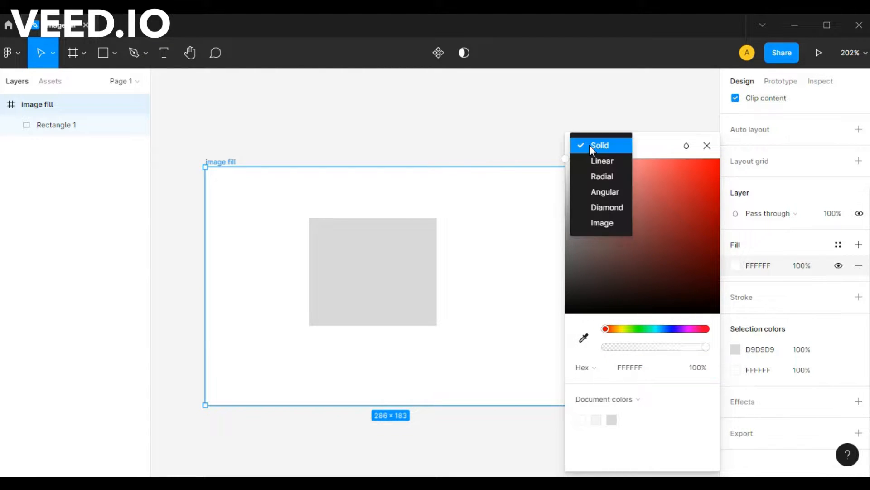
left_click(598, 223)
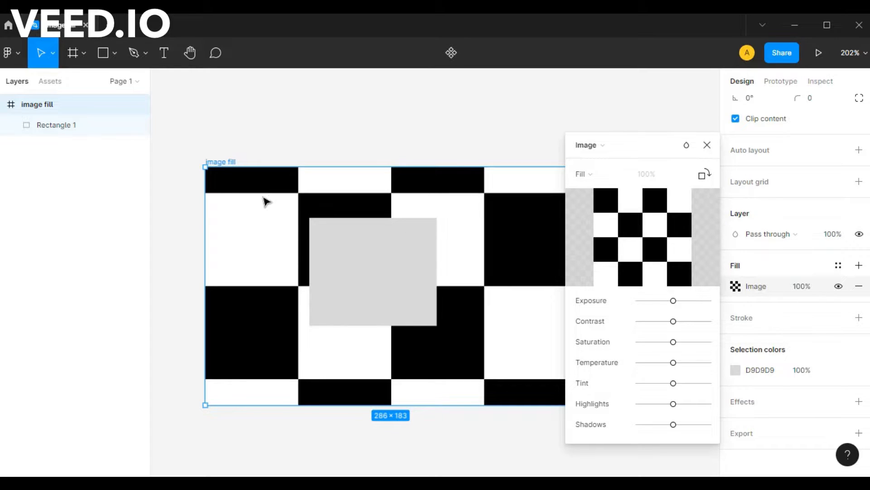
- Load the about-us JPG from the Desktop folder as the frame's fill image and close the fill settings
mouse_move(608, 239)
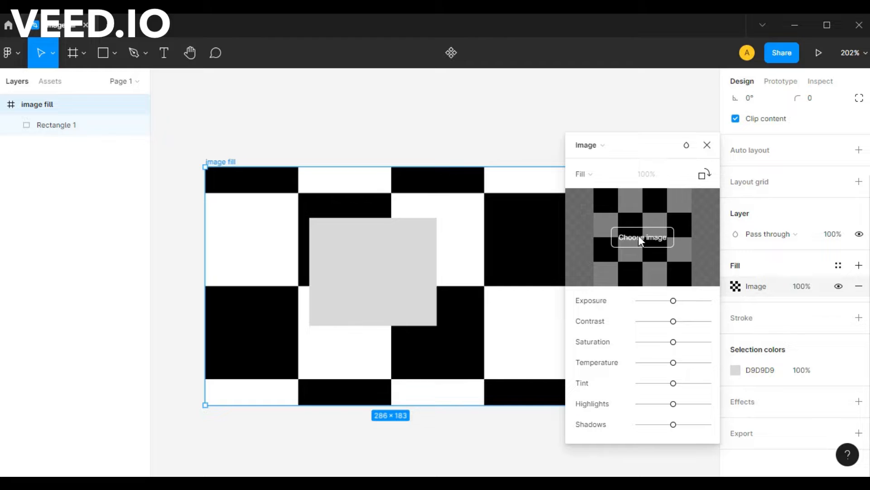
left_click(626, 236)
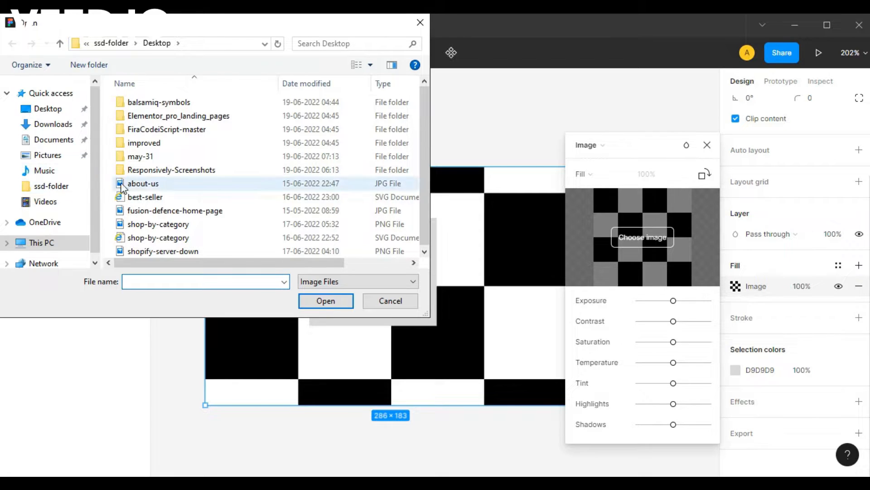
left_click(162, 185)
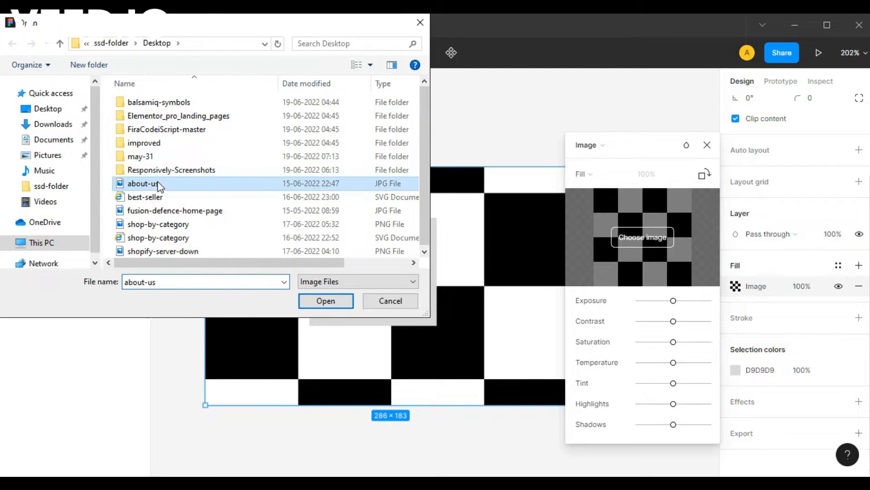
left_click(327, 303)
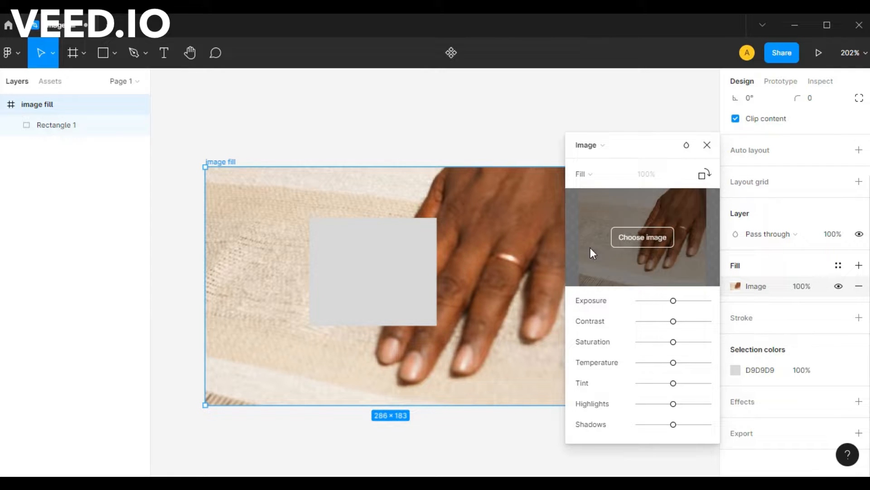
scroll(503, 272, "right", 3)
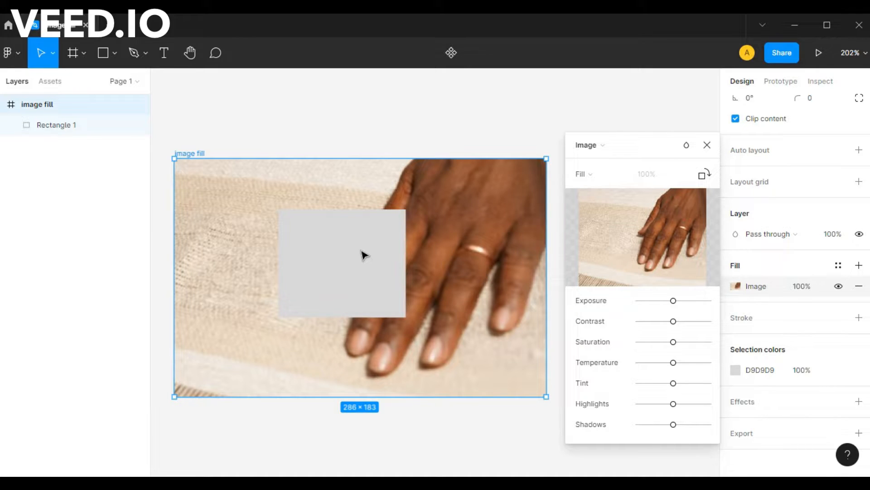
left_click(707, 144)
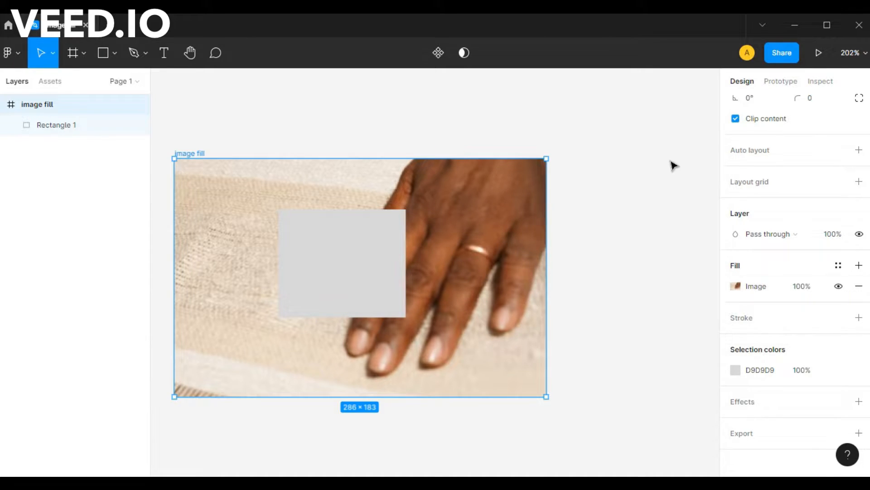
- Change the fill type of the grey rectangle inside the frame from Solid to Image
left_click(370, 272)
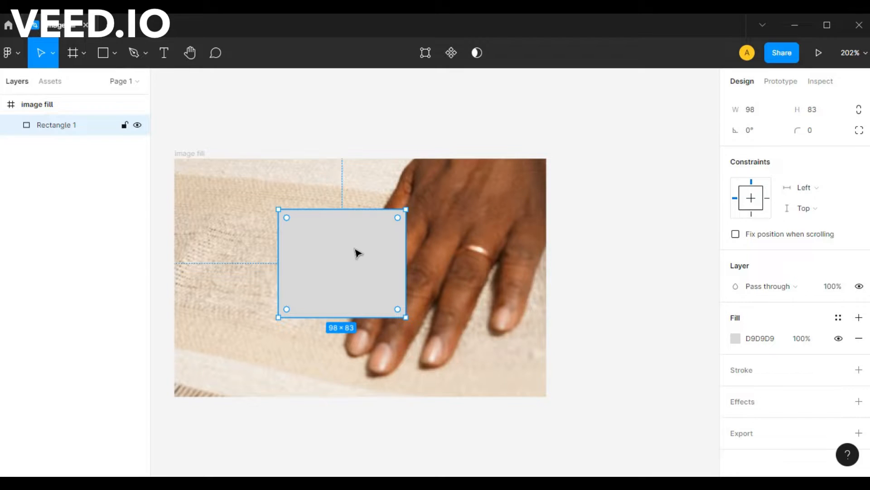
left_click(736, 338)
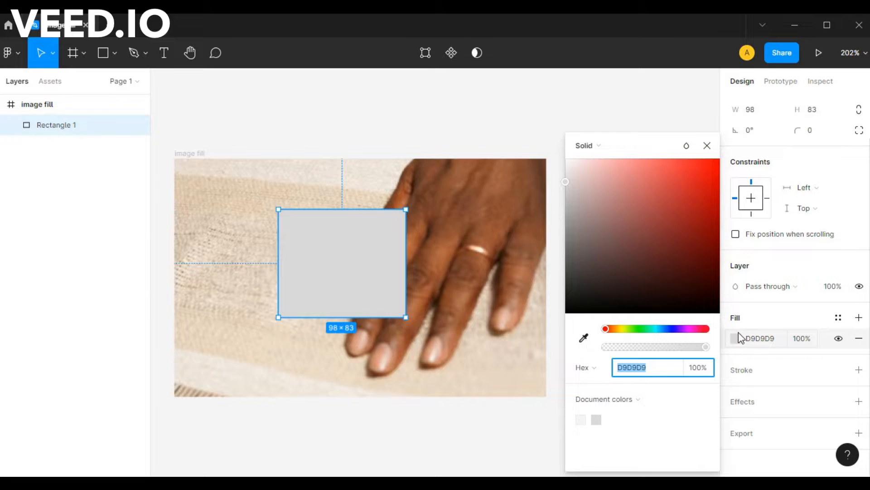
left_click(594, 144)
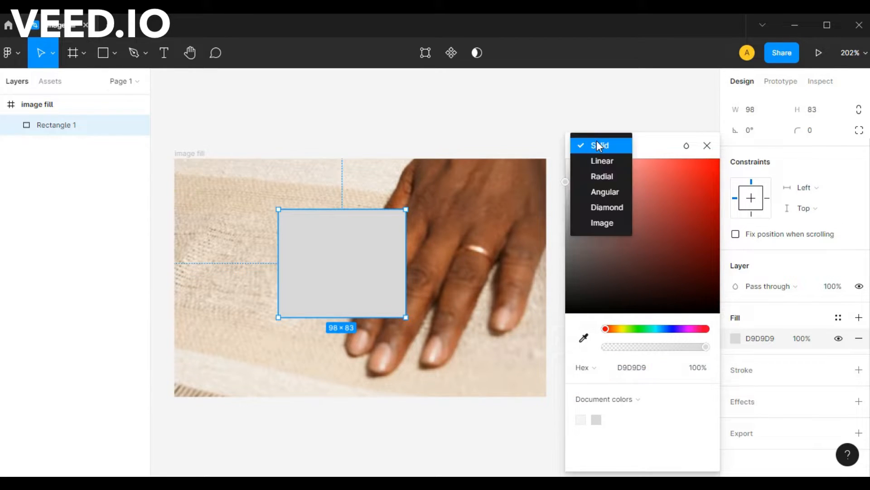
left_click(605, 222)
- Load the shop-by-category PNG as the rectangle's fill image, close the fill settings and deselect the rectangle
left_click(625, 236)
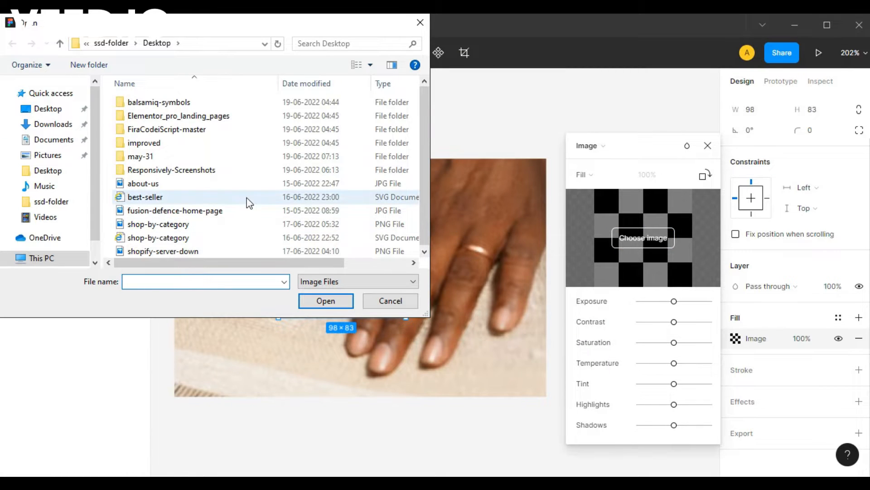
left_click(213, 223)
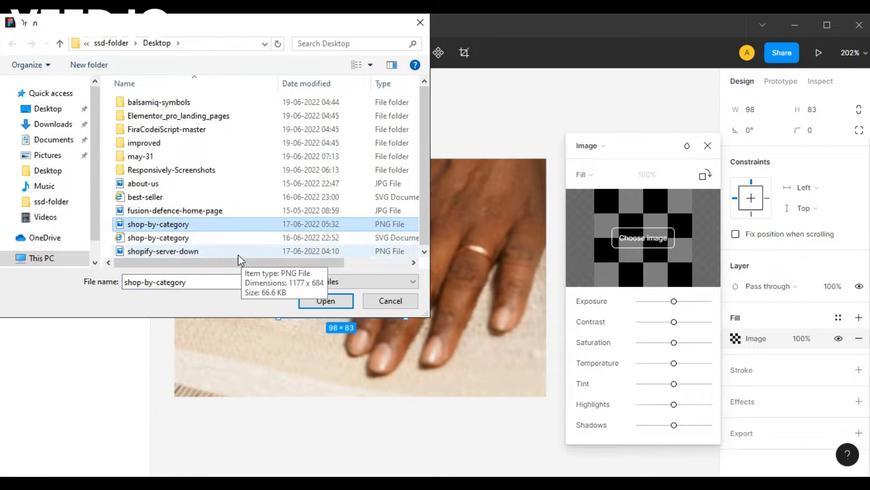
left_click(342, 300)
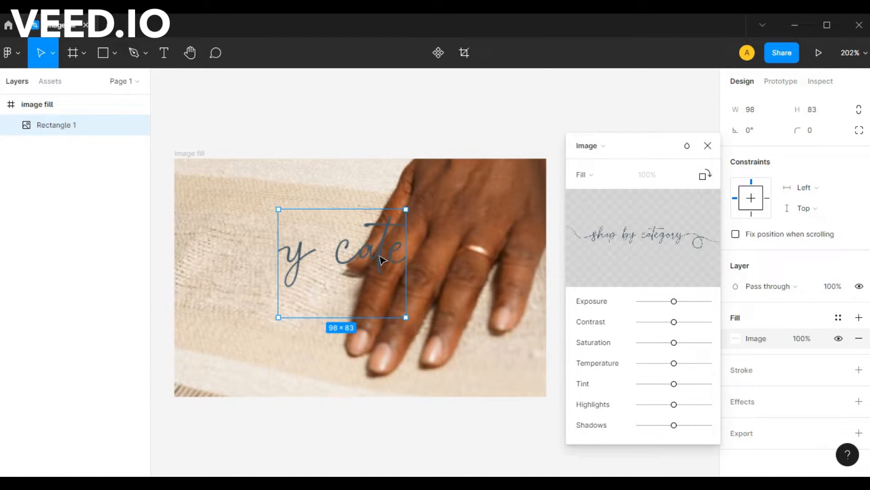
mouse_move(711, 223)
mouse_move(676, 222)
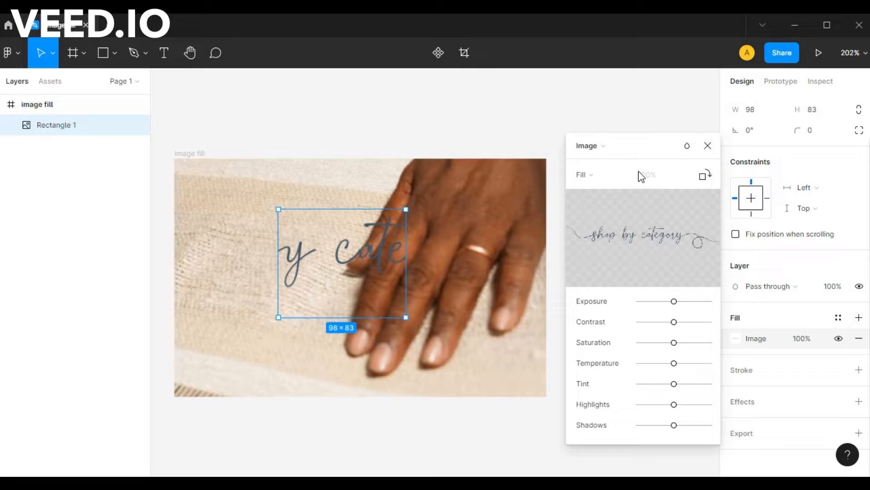
left_click(708, 145)
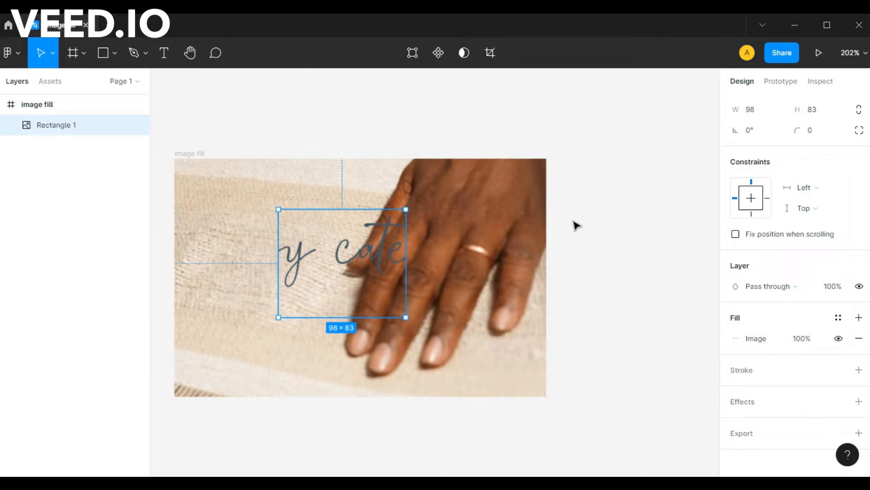
left_click(596, 219)
- View the available image scaling modes in the image fill frame's fill settings
left_click(201, 156)
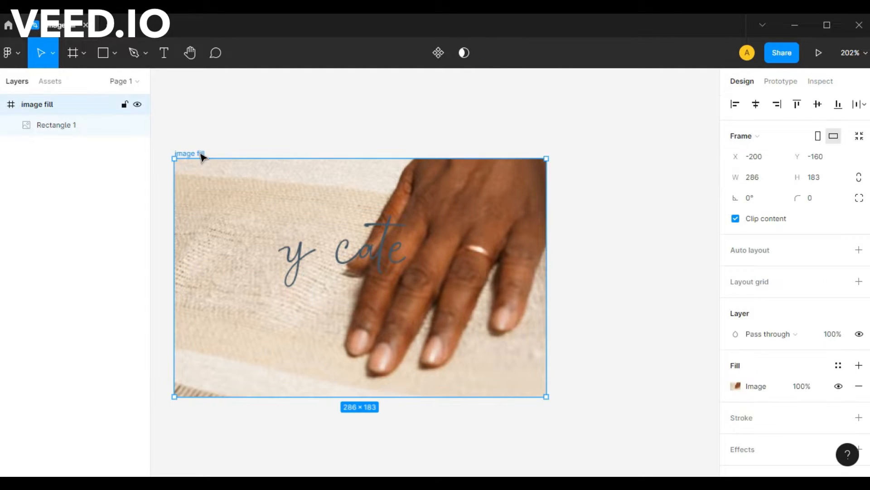
left_click(735, 388)
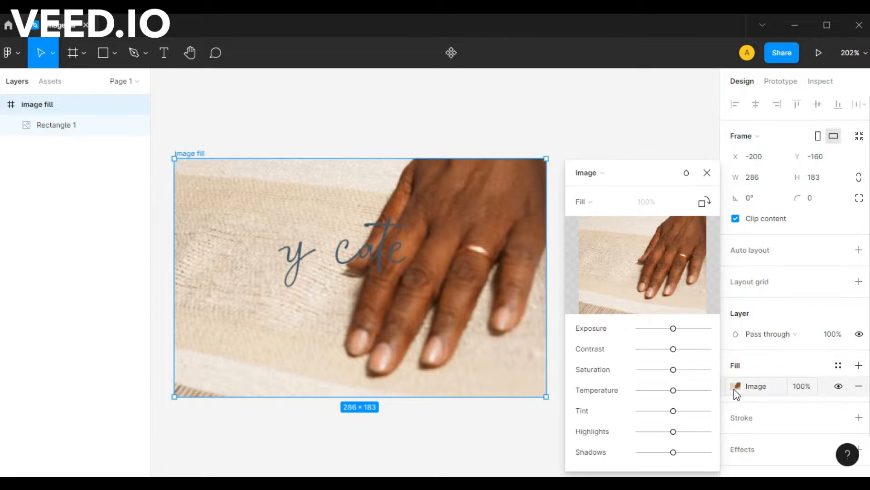
left_click(594, 201)
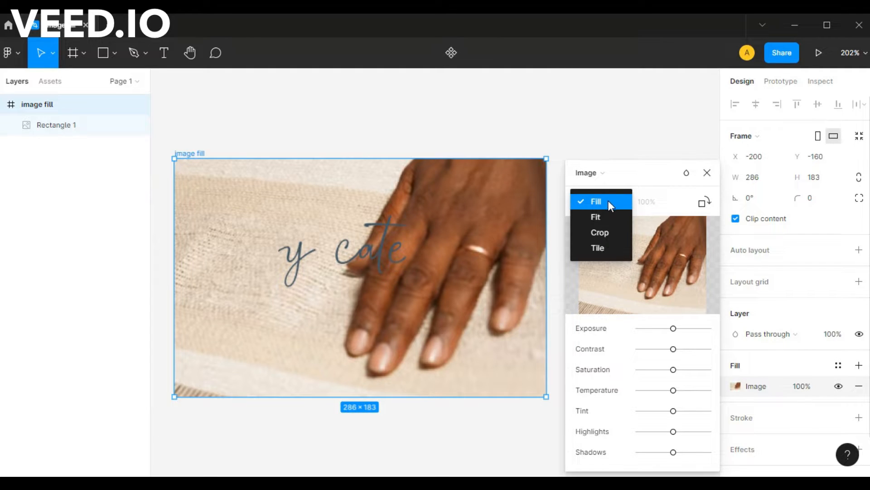
left_click(702, 173)
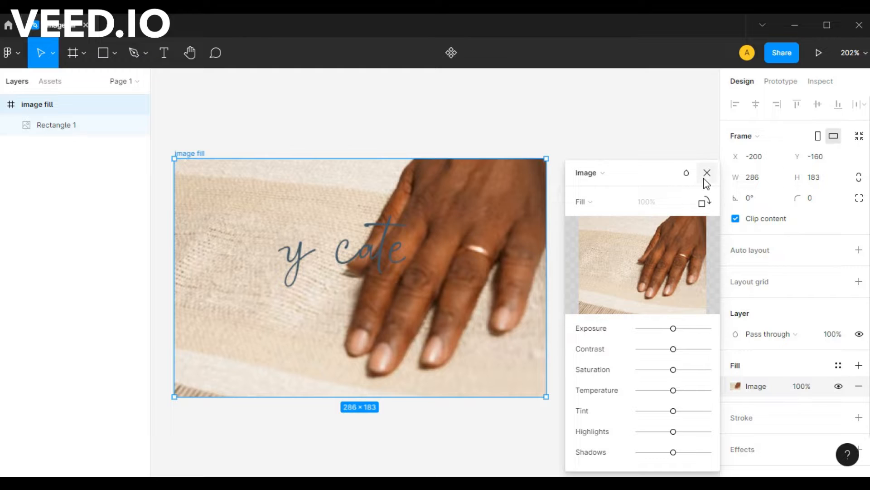
- Close the frame's fill settings and delete the image-filled rectangle inside the frame
left_click(707, 172)
left_click(356, 253)
key("Delete")
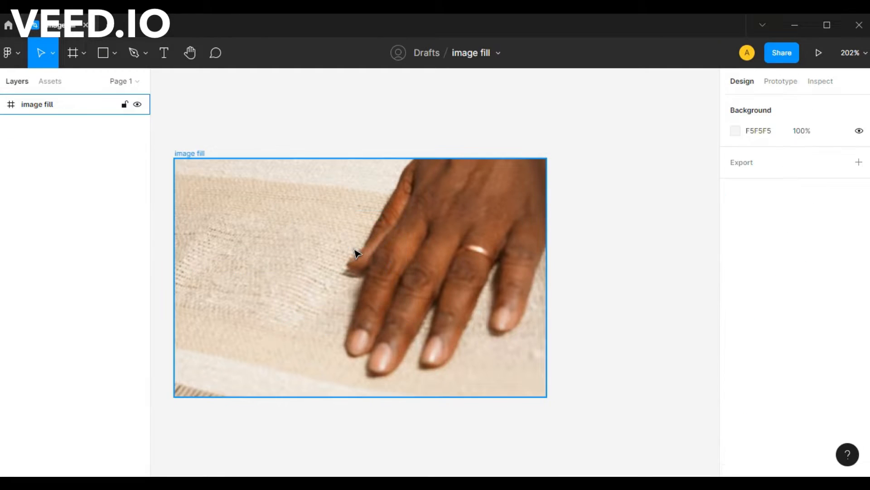
- Review the image scaling modes in the image fill frame's fill settings, keeping Fill, and close the settings
left_click(357, 253)
left_click(737, 386)
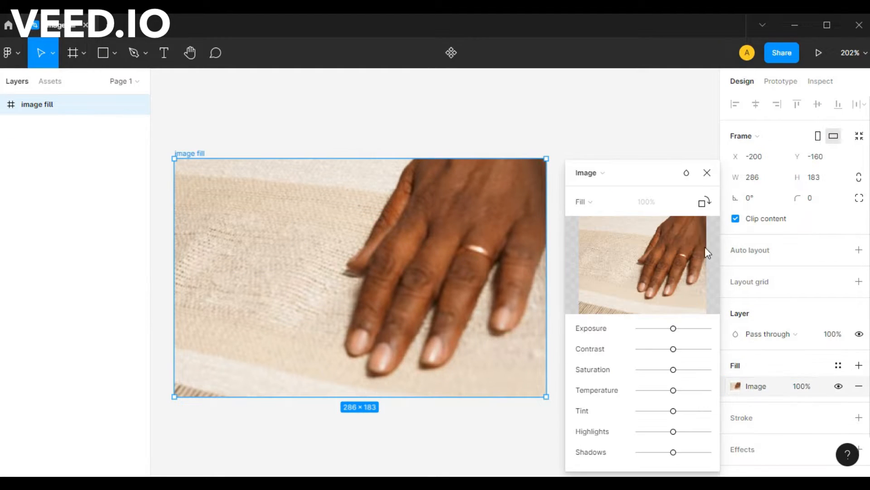
left_click(596, 205)
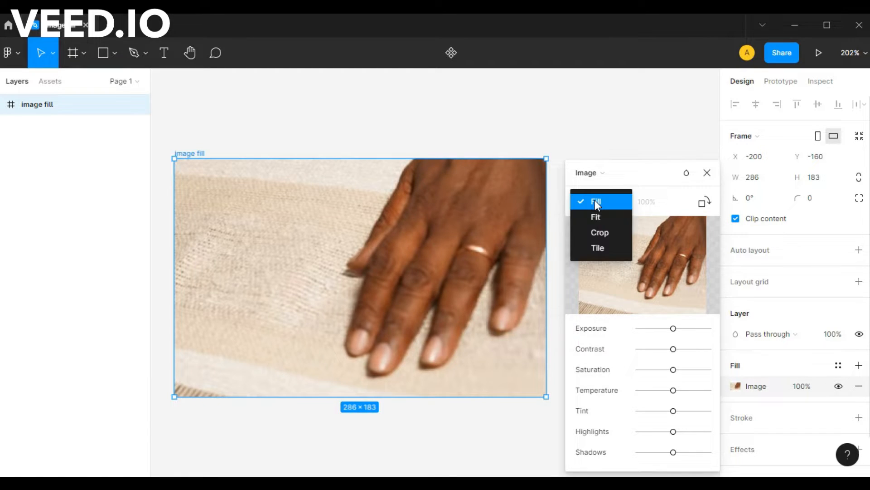
left_click(596, 204)
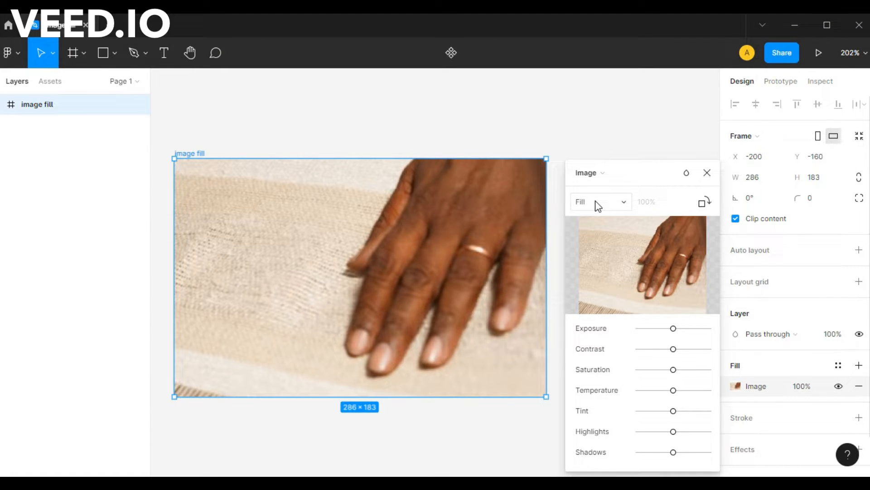
left_click(707, 174)
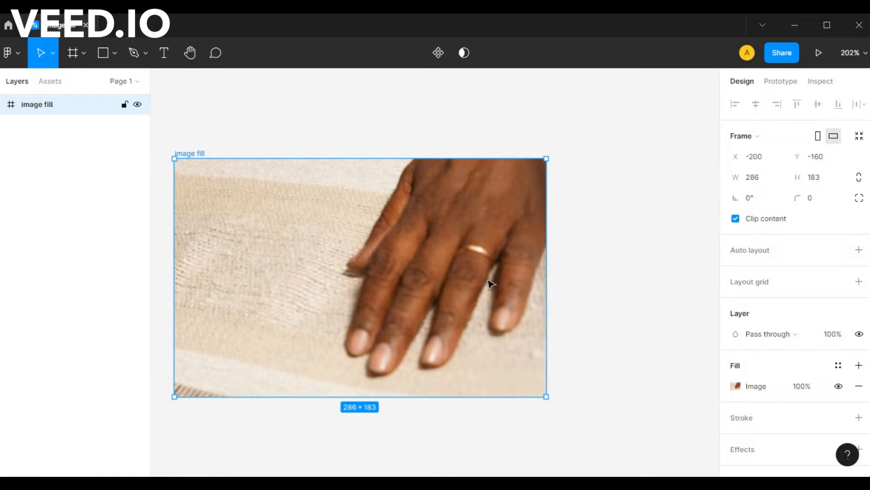
- Change the frame's image scaling mode to Fit and move the fill settings aside
left_click(737, 386)
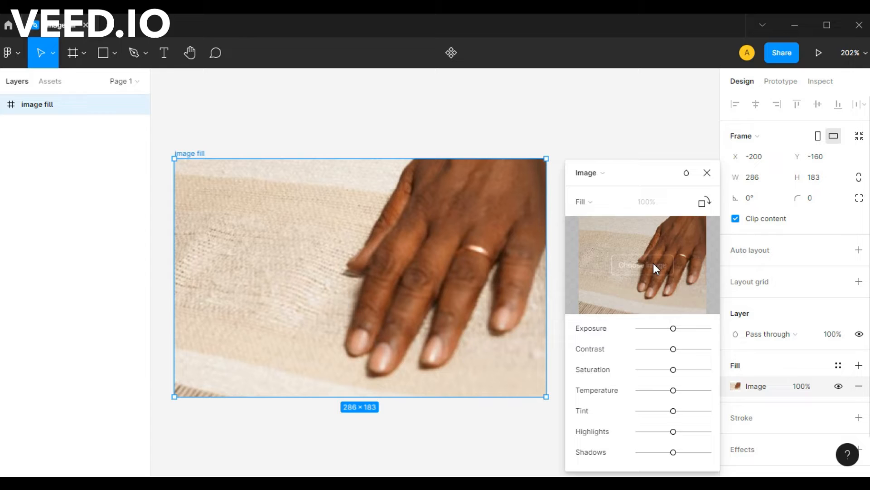
left_click(585, 201)
left_click(596, 217)
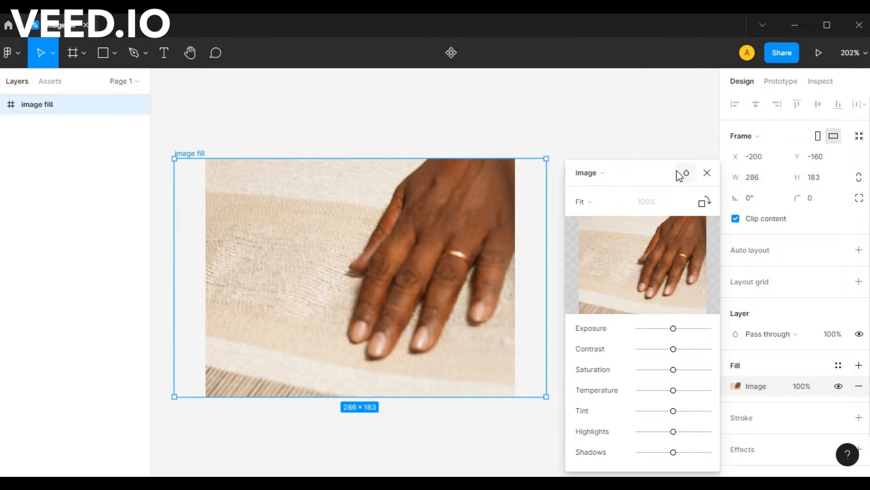
left_click_drag(645, 181, 618, 250)
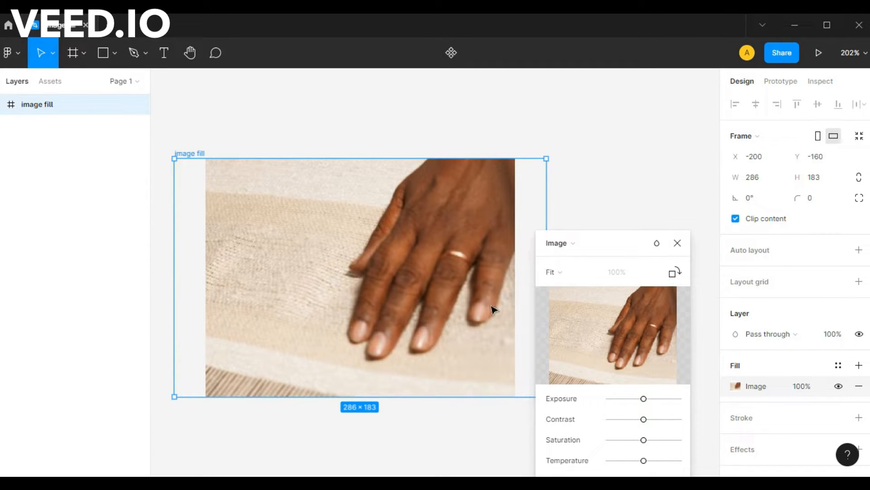
left_click(560, 272)
left_click(560, 273)
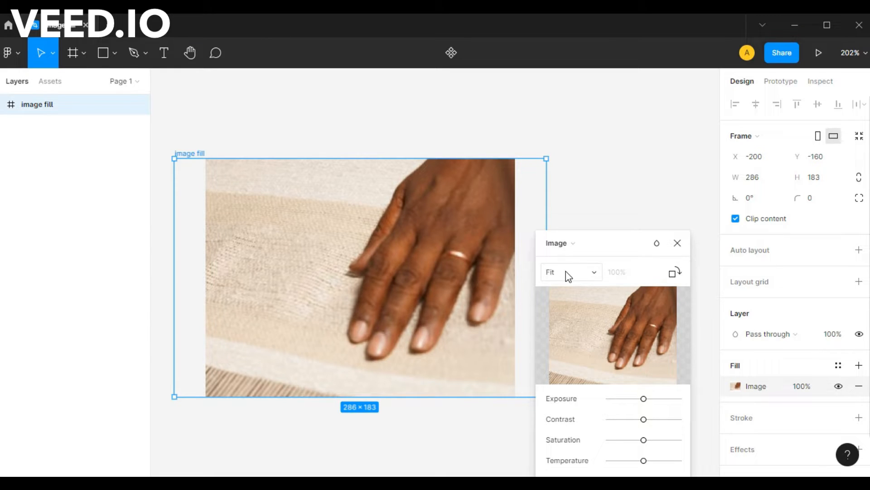
- Switch the image fill to Crop and crop the frame from all four sides to about 120 × 104
left_click(568, 275)
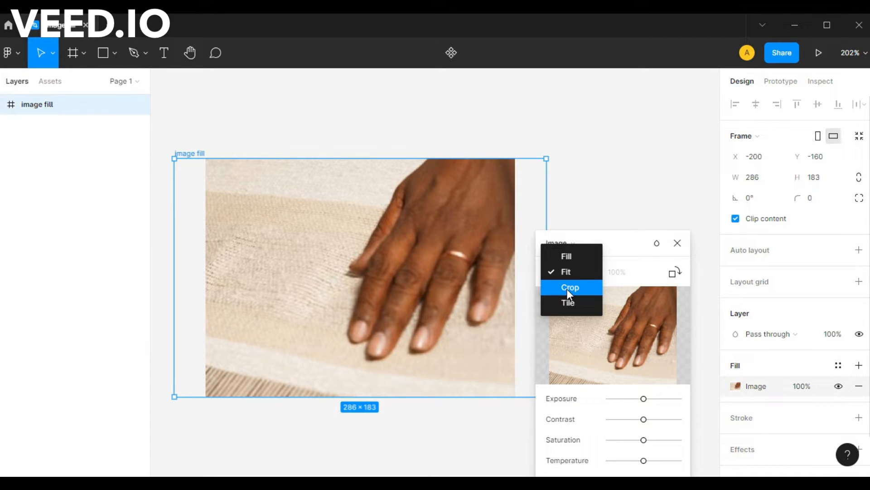
left_click(567, 290)
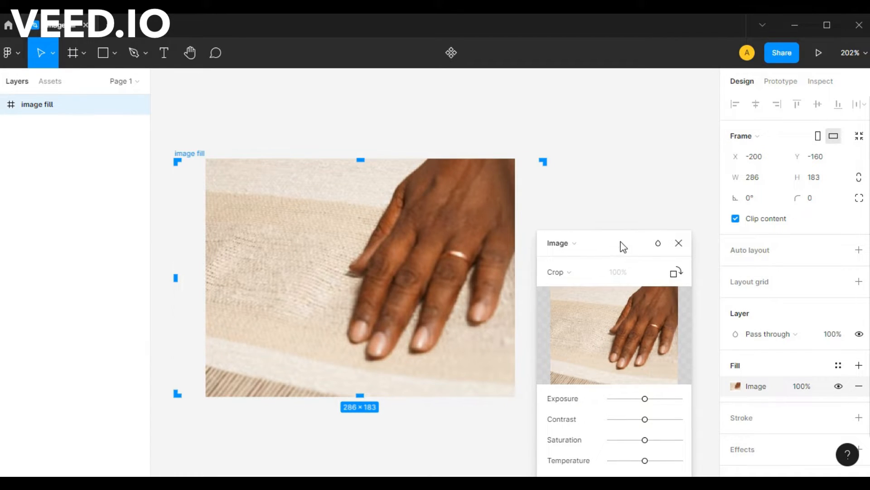
left_click_drag(621, 246, 756, 205)
left_click_drag(546, 279, 455, 279)
left_click_drag(176, 277, 300, 274)
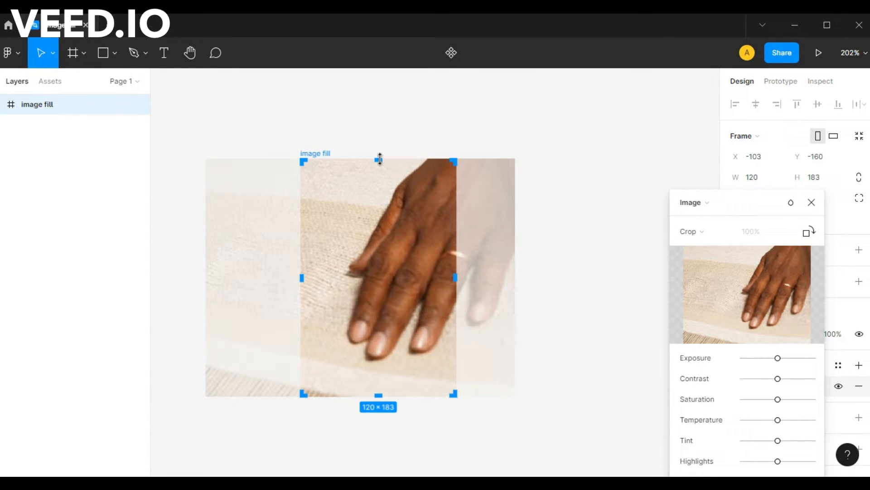
left_click_drag(379, 160, 380, 224)
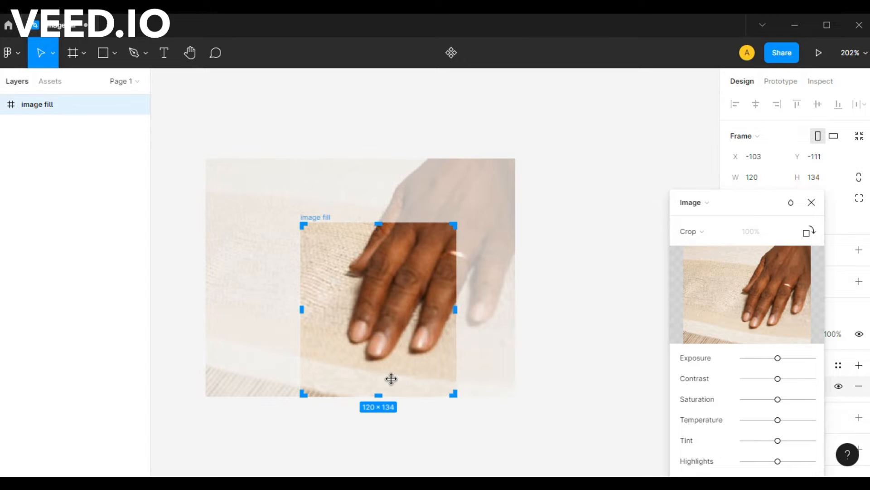
left_click_drag(380, 395, 384, 357)
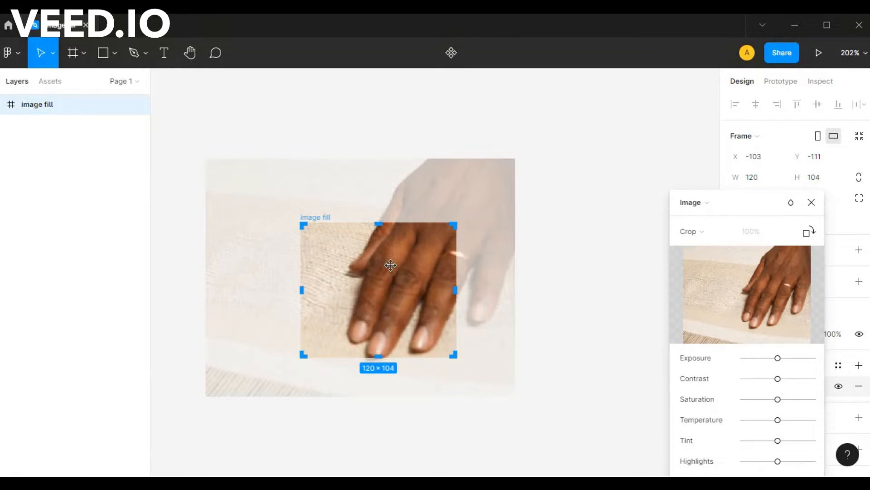
- Reposition the image slightly lower inside the crop area, apply the crop and deselect the frame
left_click_drag(391, 265, 389, 283)
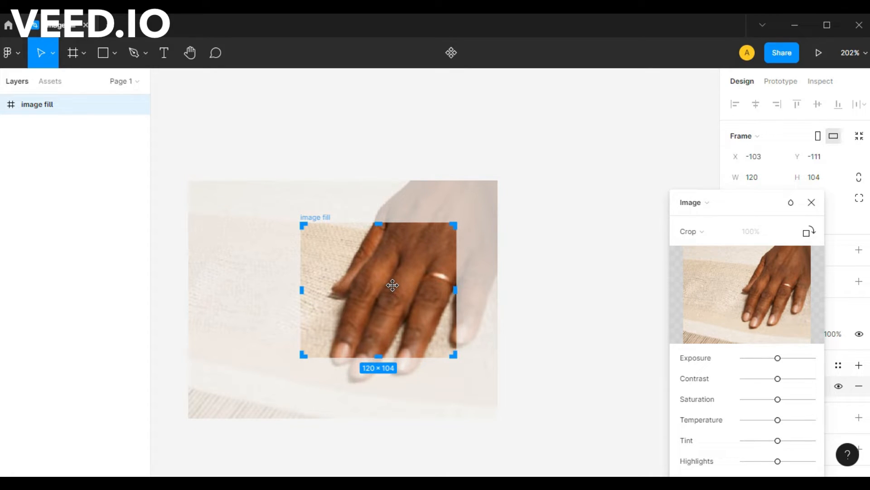
mouse_move(392, 284)
left_mouse_down()
mouse_move(396, 273)
mouse_move(404, 289)
left_mouse_up()
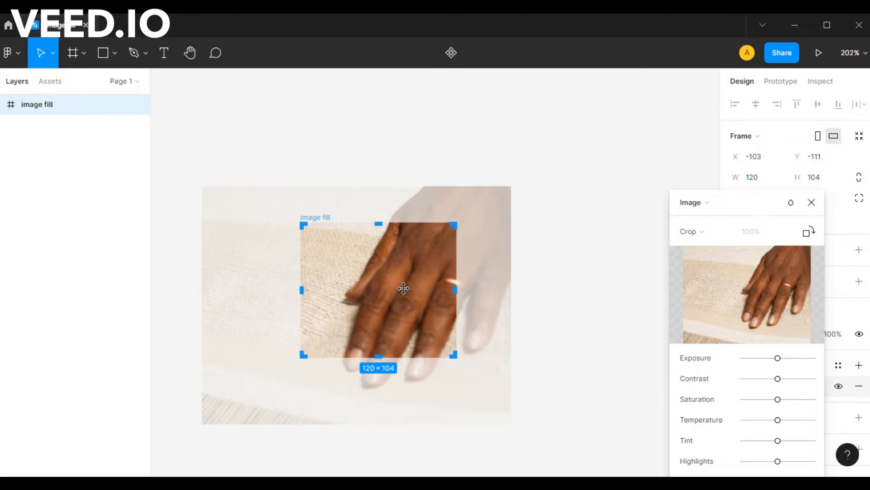
key("Return")
left_click(558, 274)
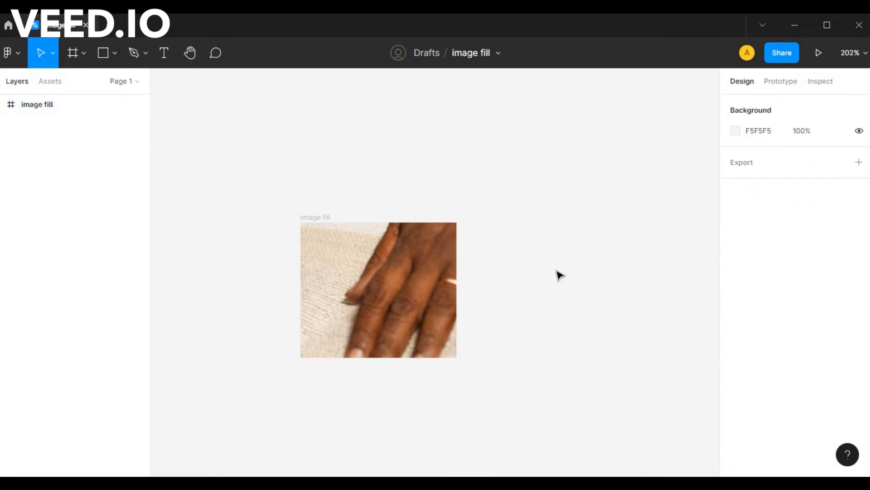
- Change the cropped frame's image scaling mode to Tile at 50% and close the fill settings
left_click(380, 280)
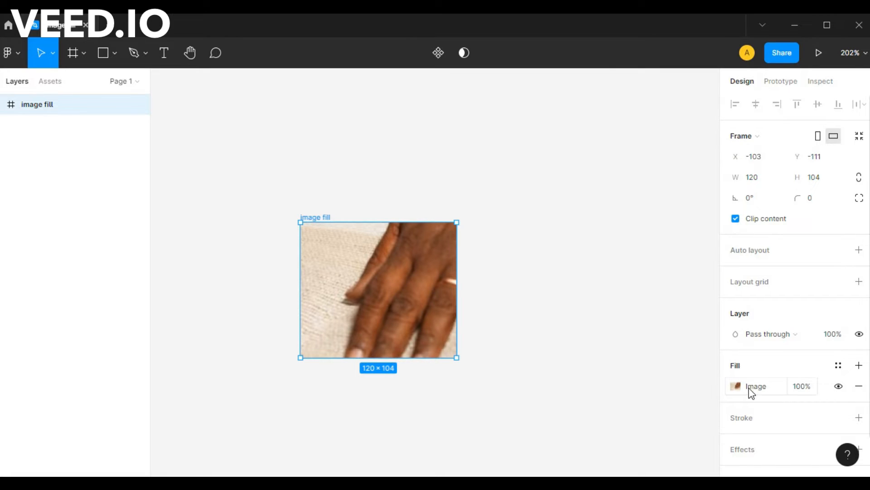
left_click(736, 386)
left_click(598, 207)
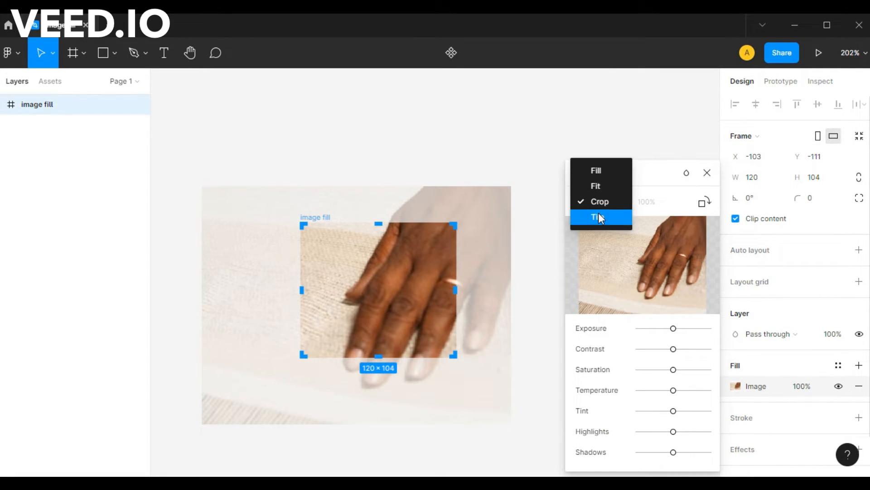
left_click(600, 217)
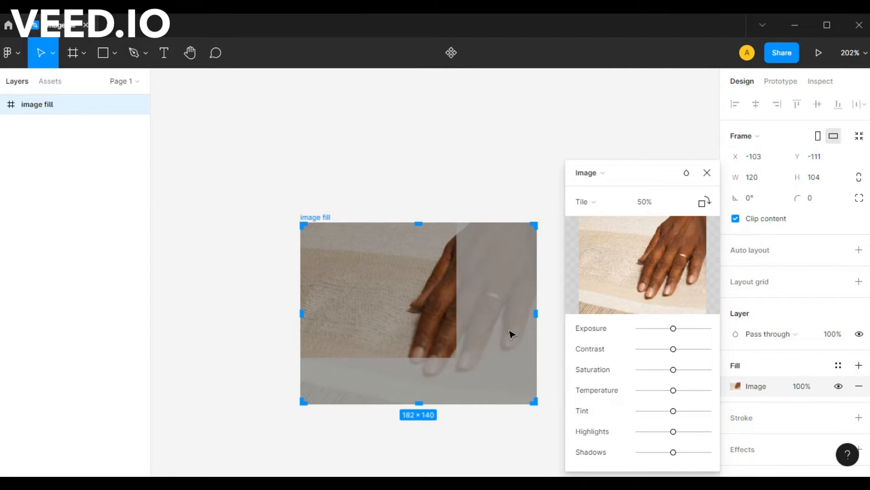
left_click(594, 212)
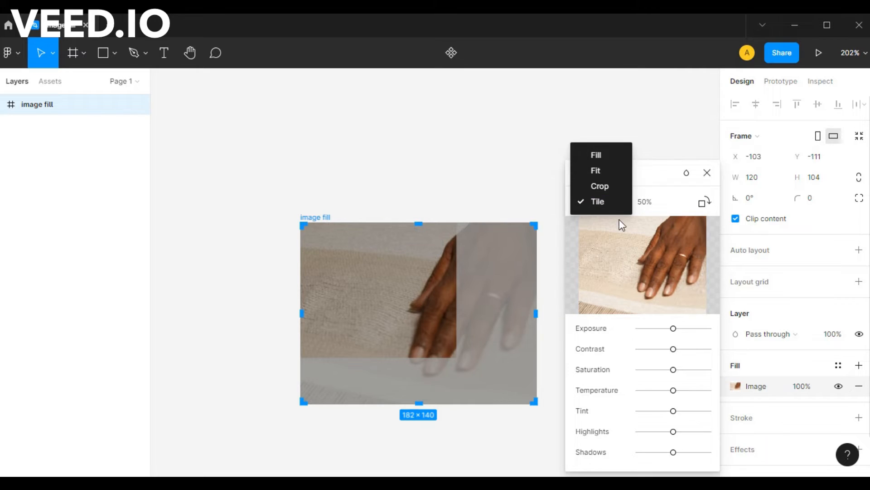
left_click(601, 203)
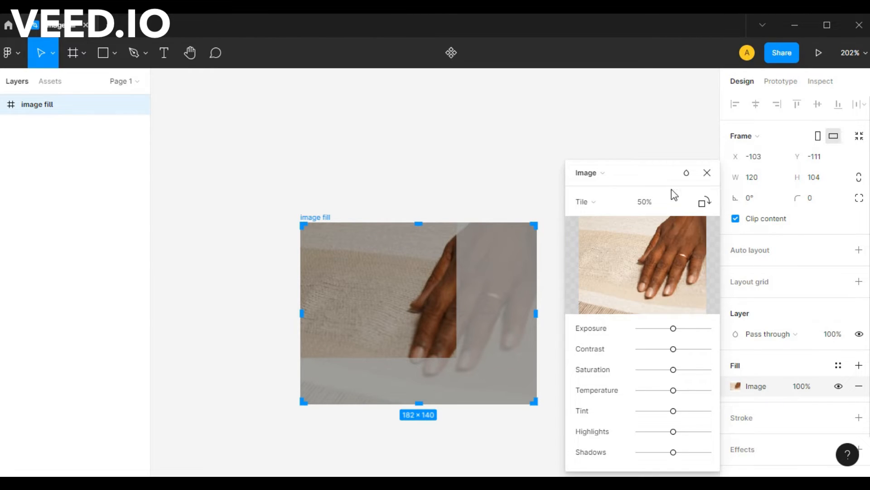
left_click(708, 173)
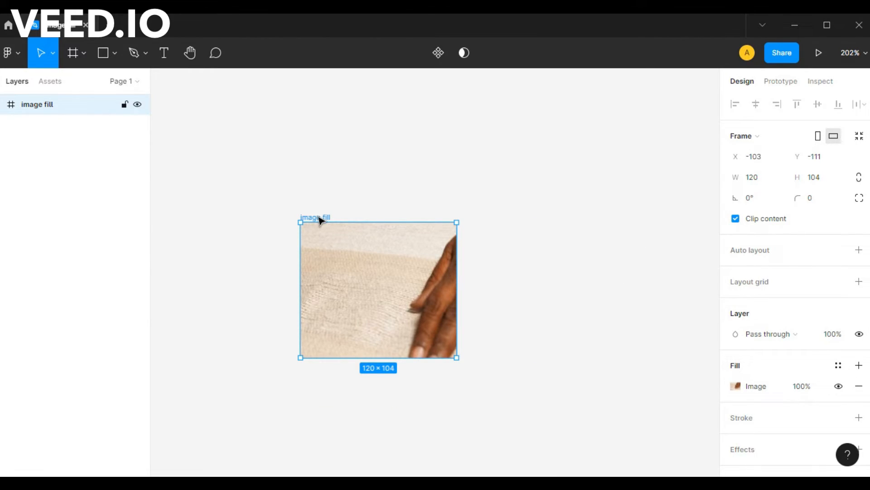
- Delete the small tiled frame and draw a new, larger frame about 340 × 206 on the empty canvas
key("Delete")
key("t")
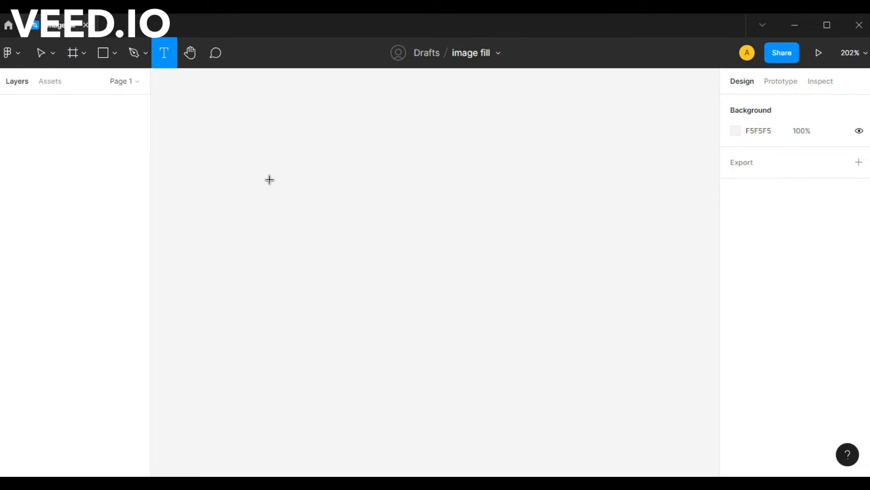
key("f")
left_click_drag(226, 130, 667, 397)
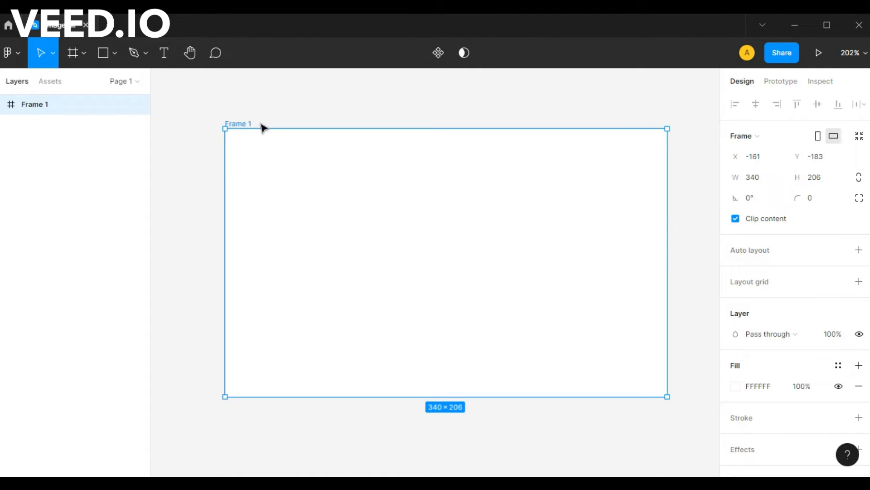
- Rename the new frame to "image fill"
double_click(243, 122)
type("image fill")
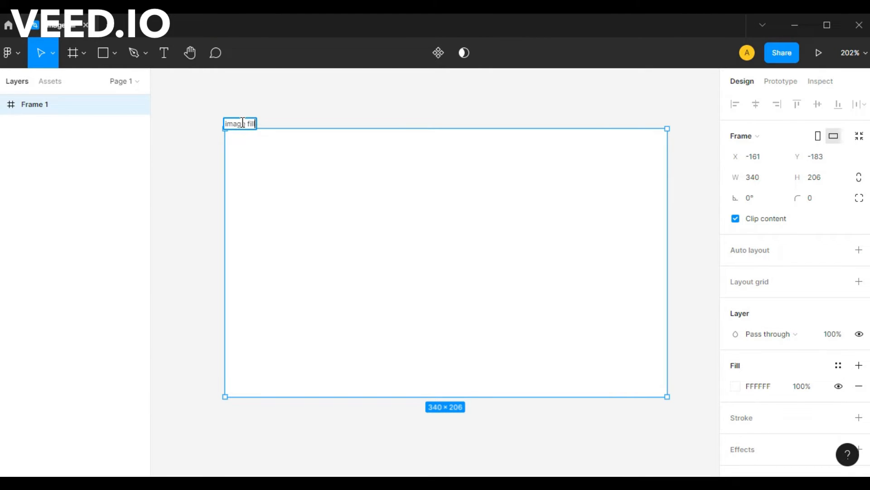
key("Return")
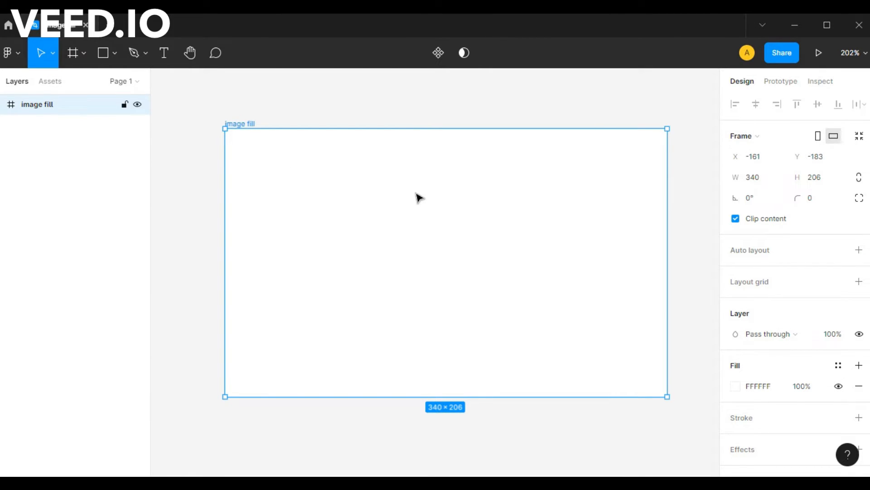
- Change the frame's fill type from Solid to Image and load the about-us JPG from the Desktop folder
left_click(736, 386)
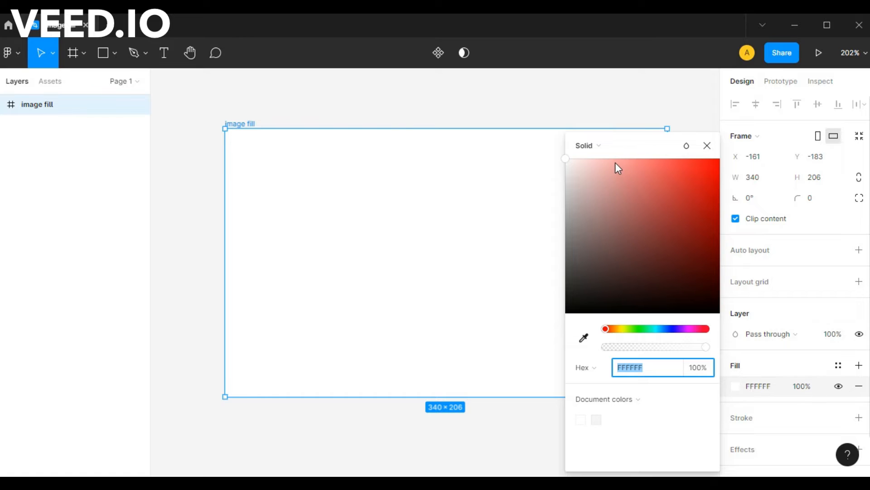
left_click(598, 146)
left_click(603, 223)
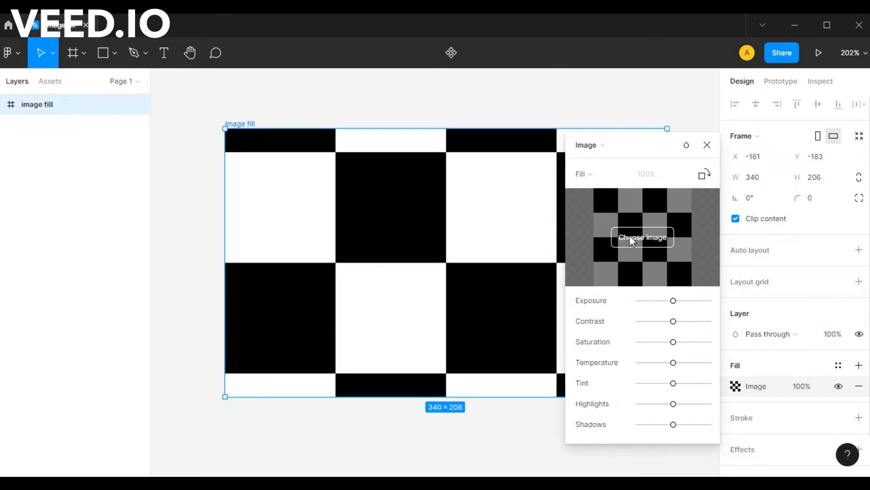
left_click(630, 236)
left_click(155, 184)
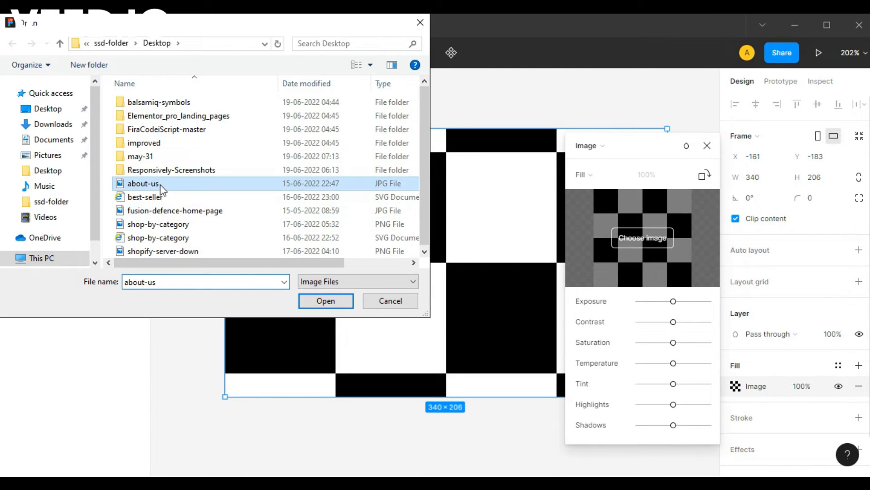
left_click(326, 301)
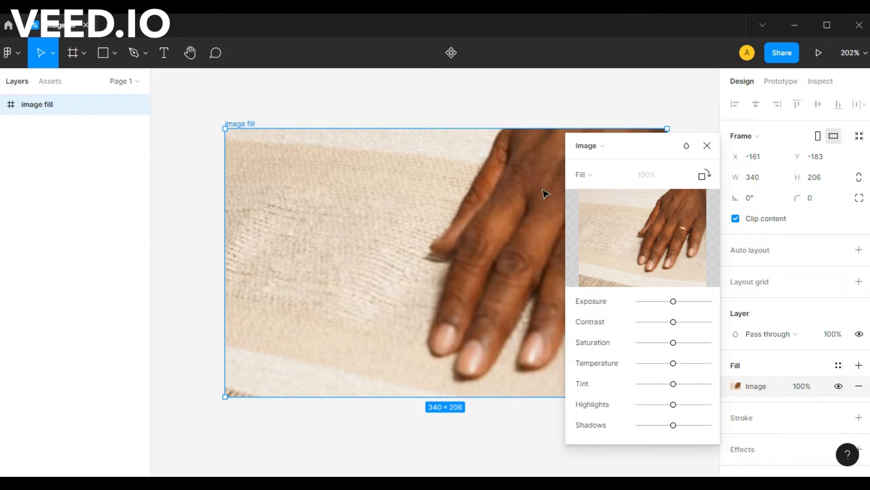
- Set the new frame's image scaling mode to Fit and move the fill settings off the picture
left_click(583, 174)
left_click(597, 189)
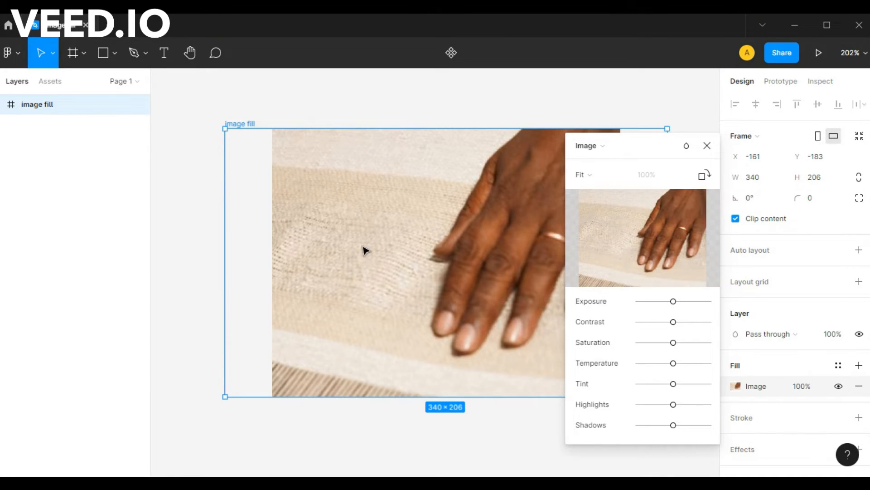
left_click_drag(635, 144, 736, 205)
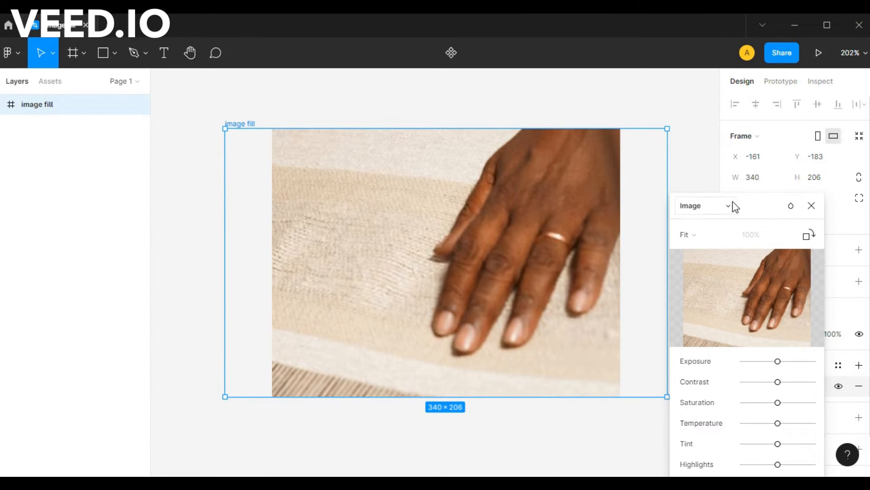
- Set the 340 × 206 frame's image scaling mode to Tile at 50% and close the fill settings
left_click(685, 234)
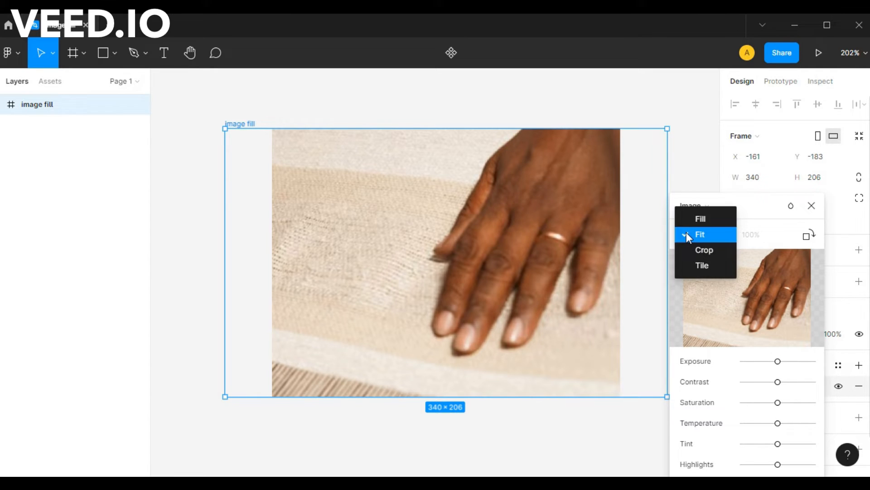
left_click(703, 264)
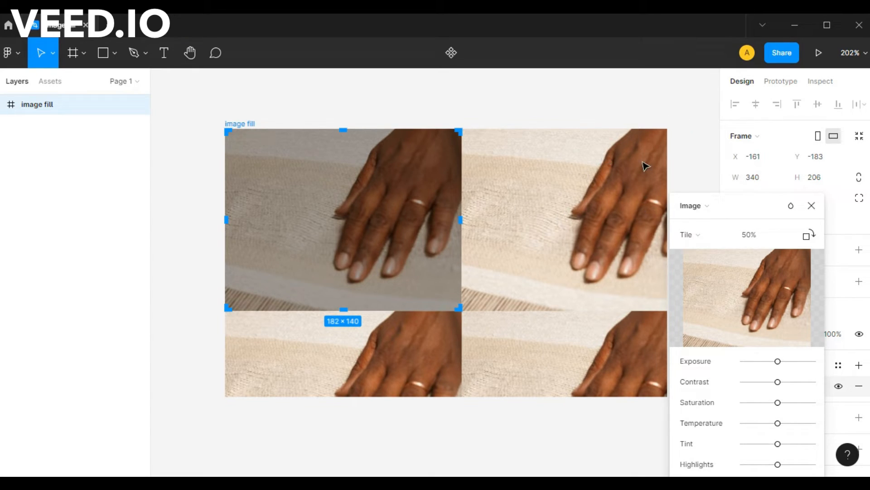
left_click(811, 205)
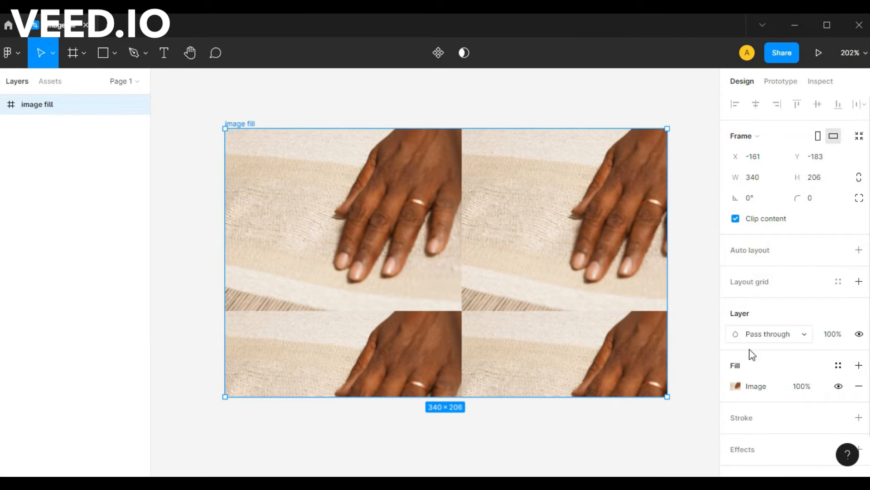
- Set the "image fill" frame's image scaling mode to Fill and move the fill settings off the picture
left_click(739, 389)
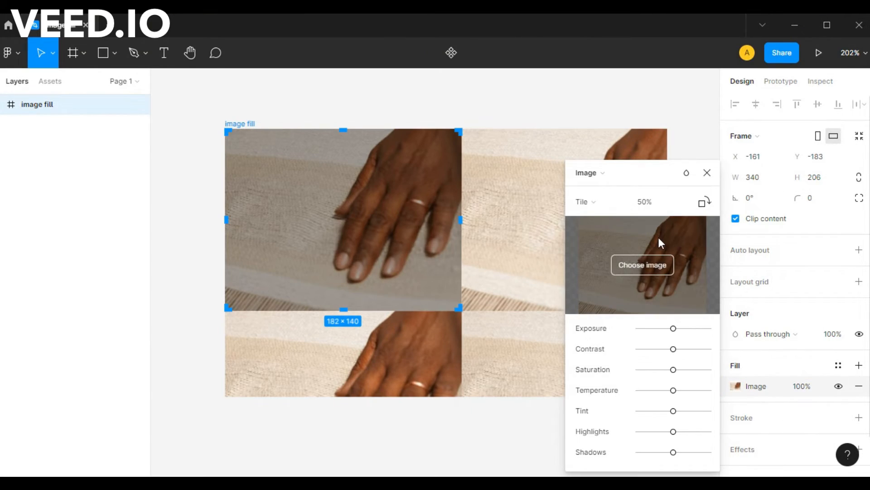
left_click_drag(647, 176, 671, 143)
left_click(612, 168)
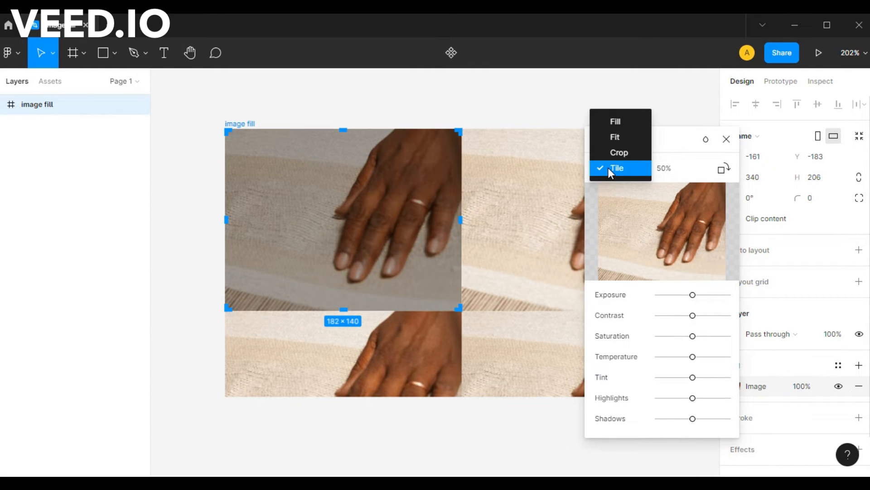
left_click(624, 124)
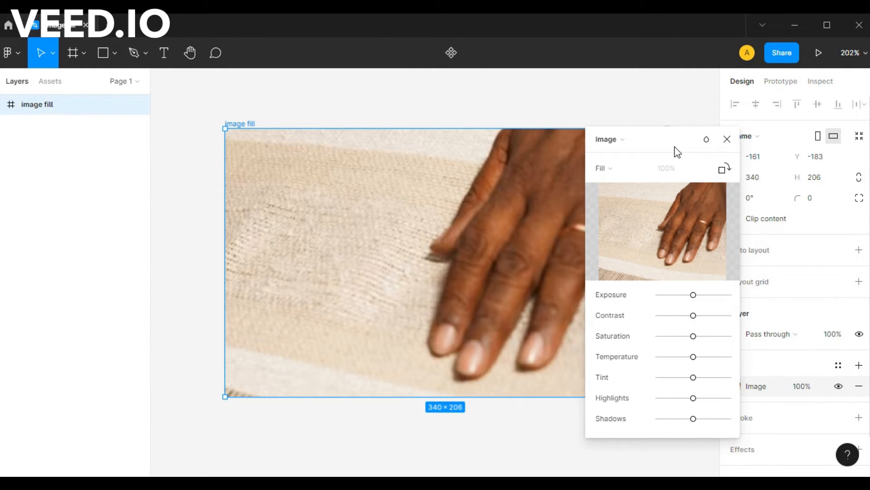
left_click_drag(676, 143, 756, 85)
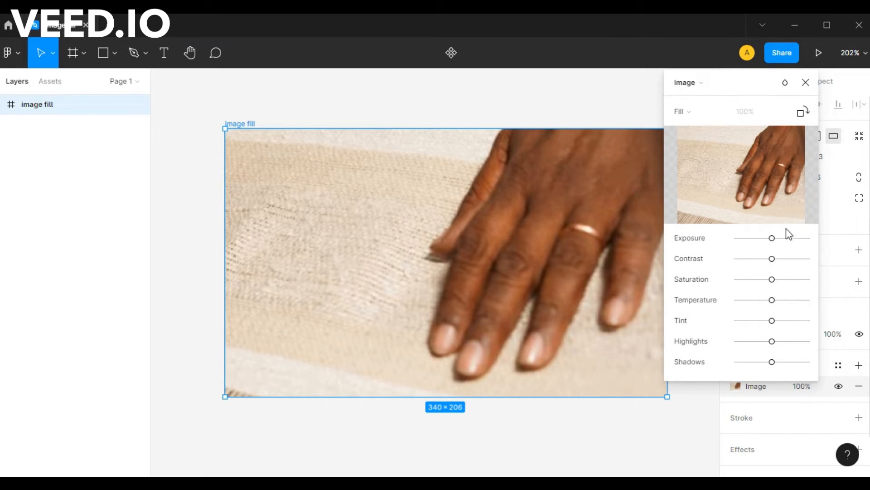
- Try out the image adjustments from Exposure through Temperature and Tint to Shadows on the frame's picture, and close the fill settings
left_click_drag(775, 239, 768, 277)
mouse_move(774, 301)
left_mouse_down()
mouse_move(795, 301)
mouse_move(744, 304)
mouse_move(766, 302)
left_mouse_up()
left_click_drag(772, 321, 772, 347)
mouse_move(772, 363)
left_mouse_down()
mouse_move(747, 367)
mouse_move(773, 363)
left_mouse_up()
mouse_move(734, 199)
left_click(806, 84)
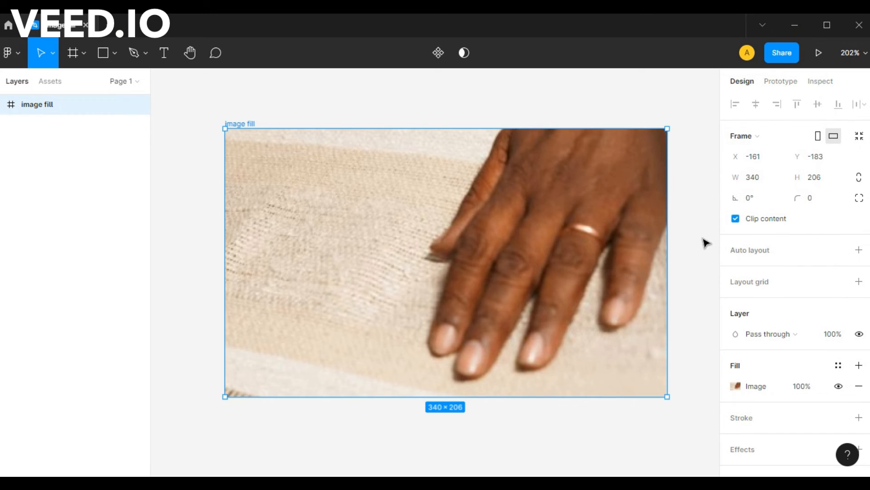
left_click_drag(704, 243, 685, 248)
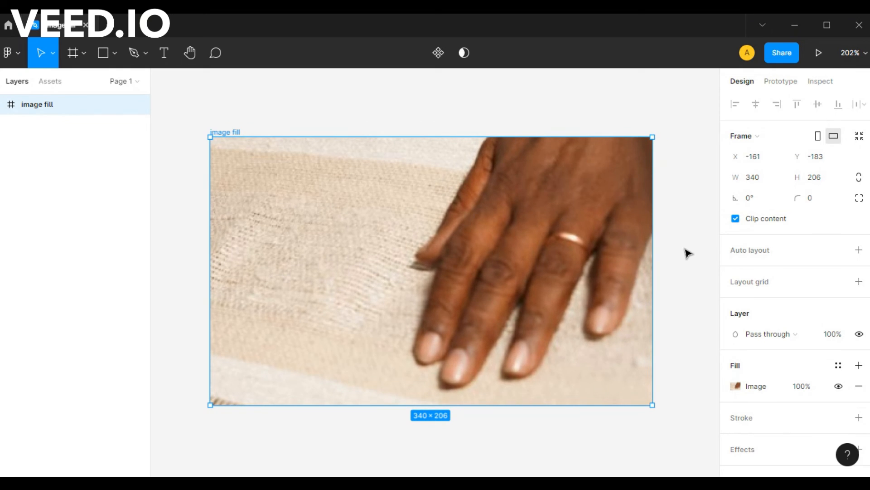